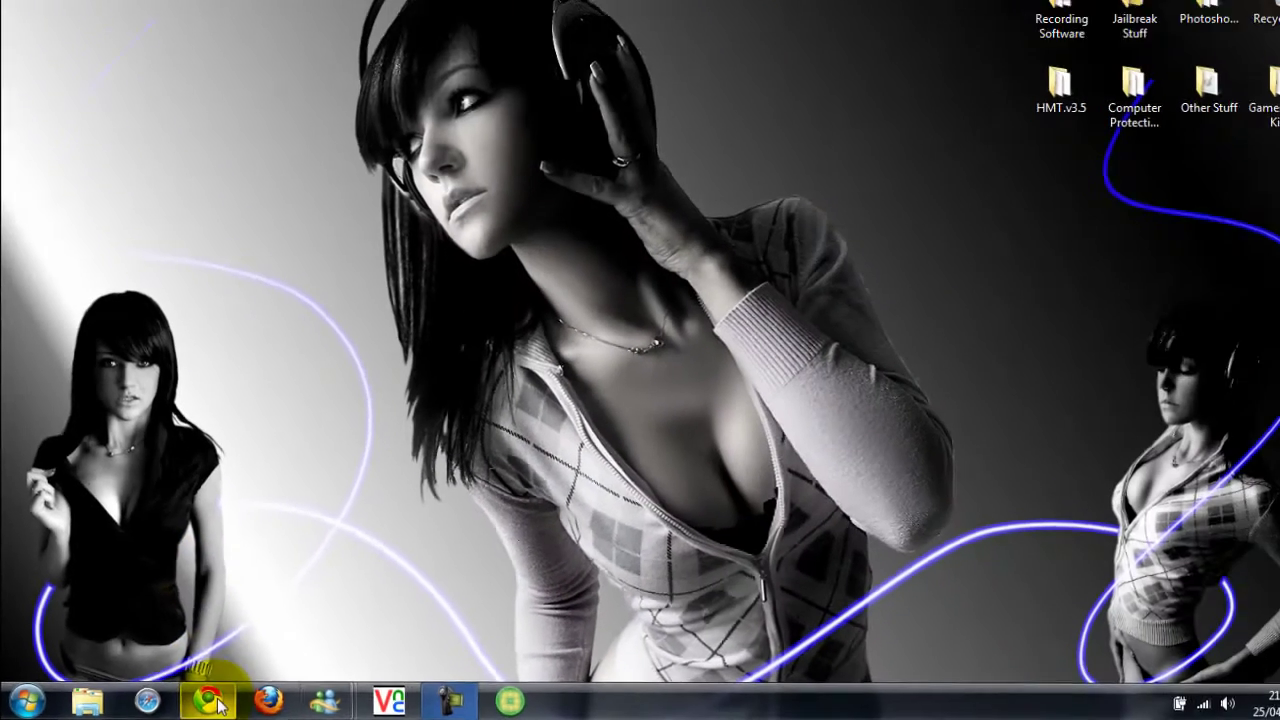
- Bring back the Windows Club article, scroll through it, then minimize the browser to show the desktop
mouse_move(305, 690)
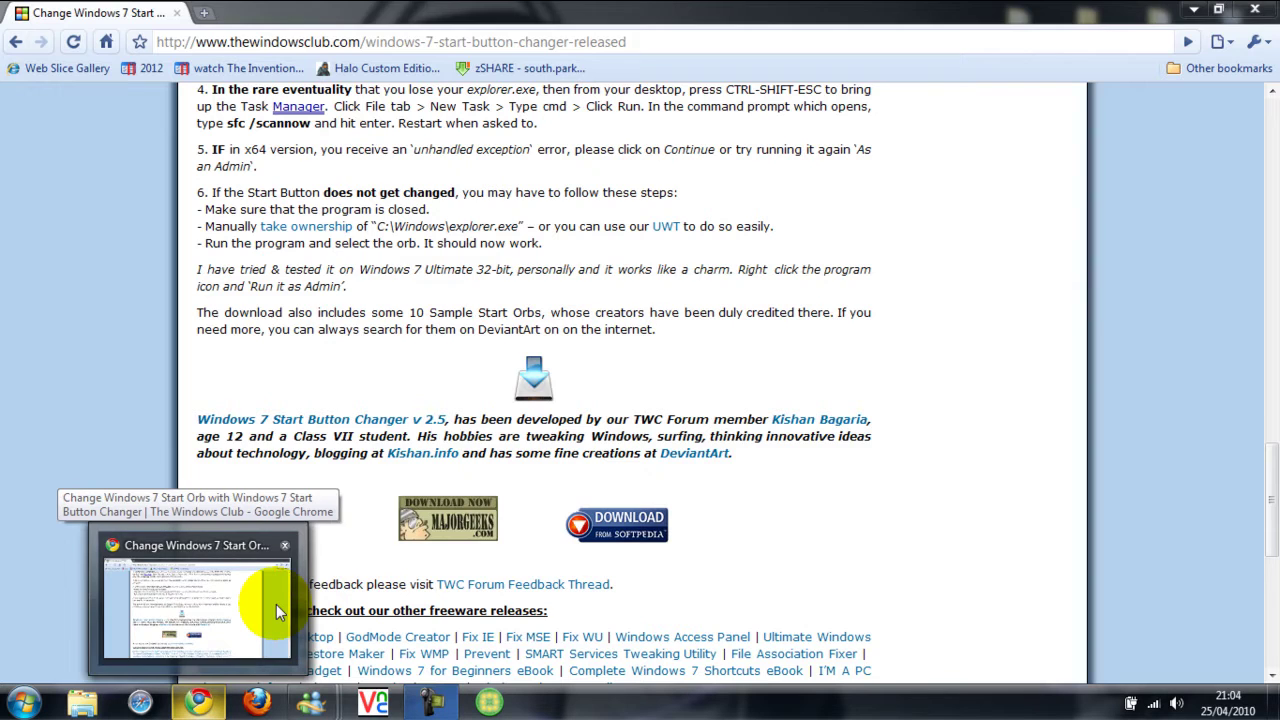
click(276, 604)
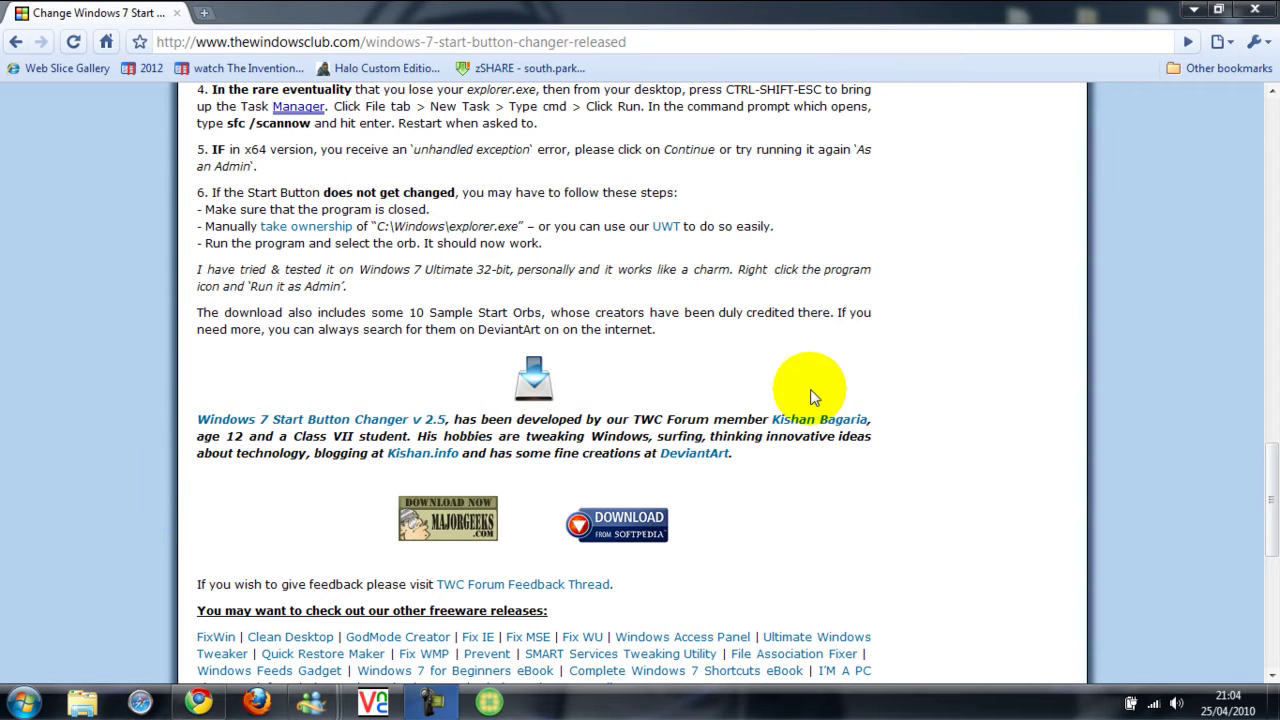
drag(1271, 500, 1271, 57)
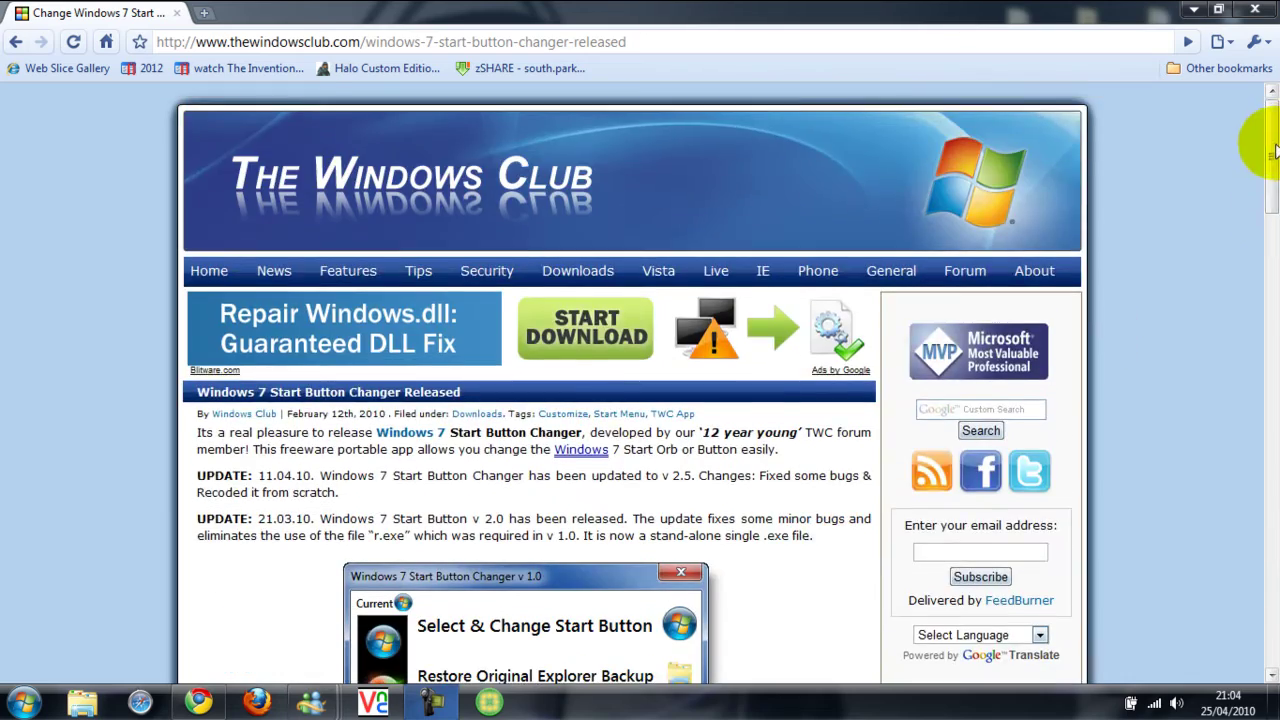
drag(1274, 150, 1265, 487)
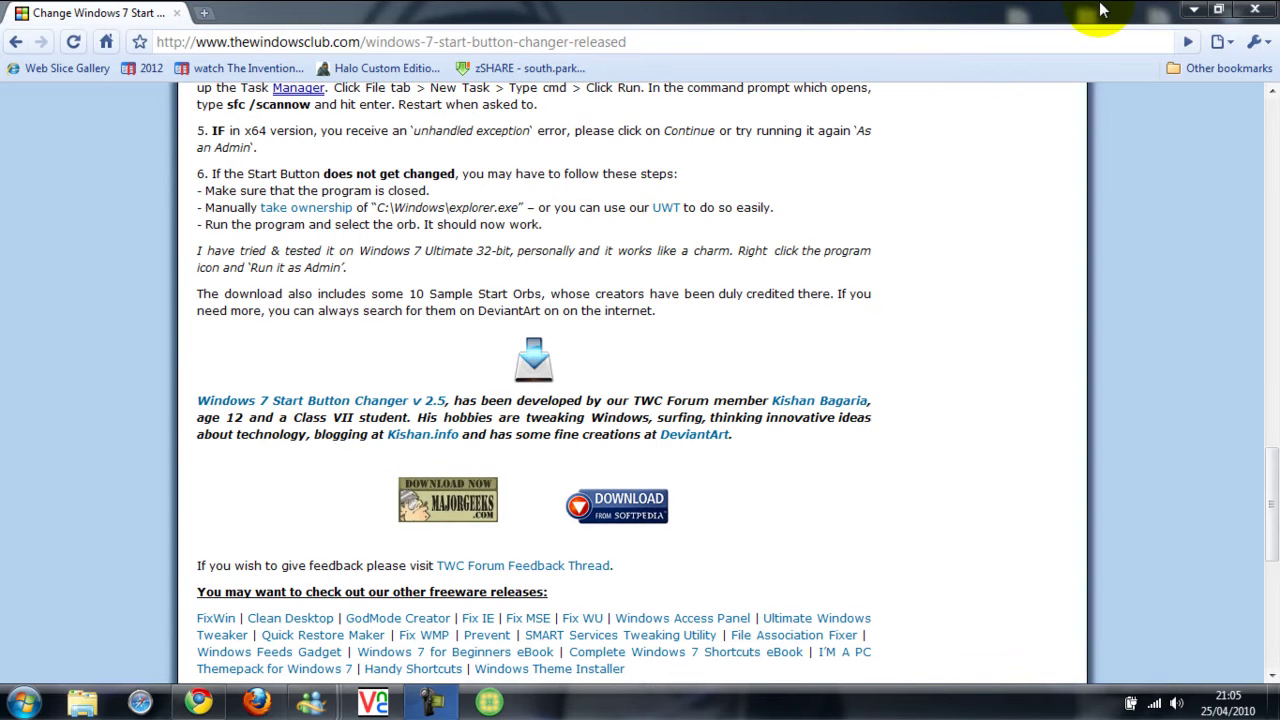
click(1180, 10)
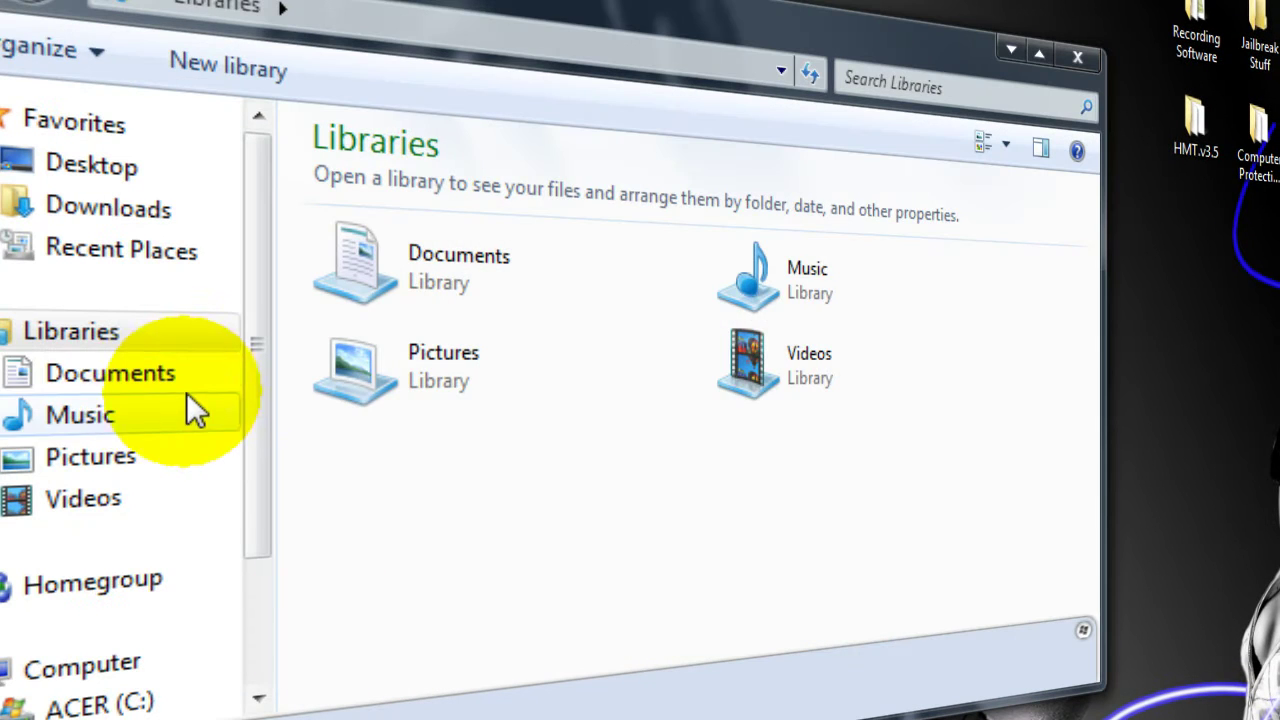
- Open the Documents library and switch its view to Medium Icons
click(163, 401)
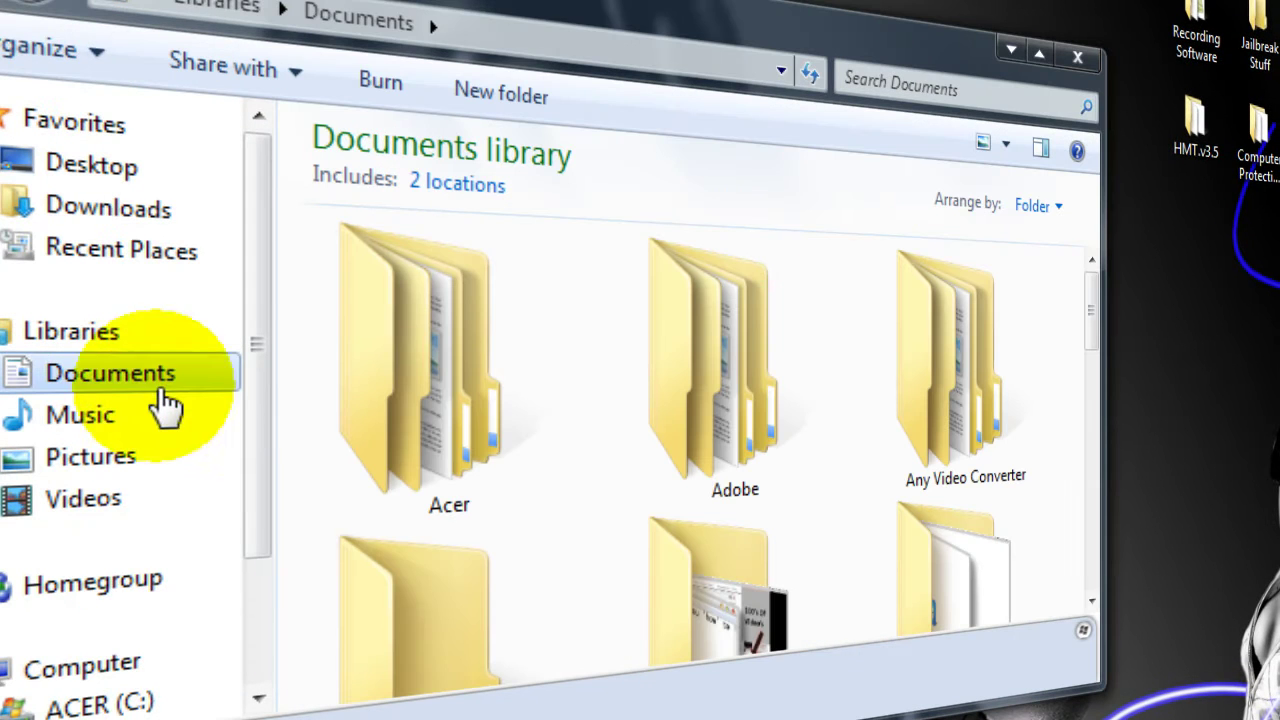
click(1003, 146)
drag(998, 155, 1000, 229)
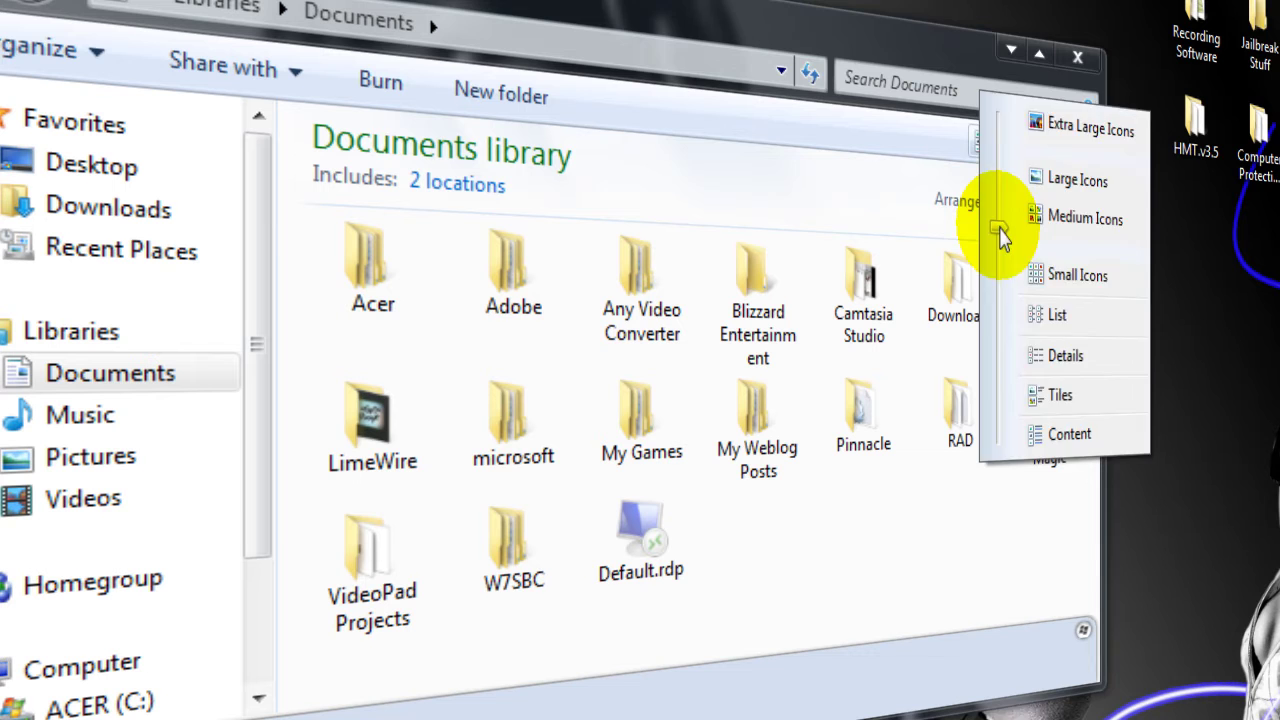
click(913, 566)
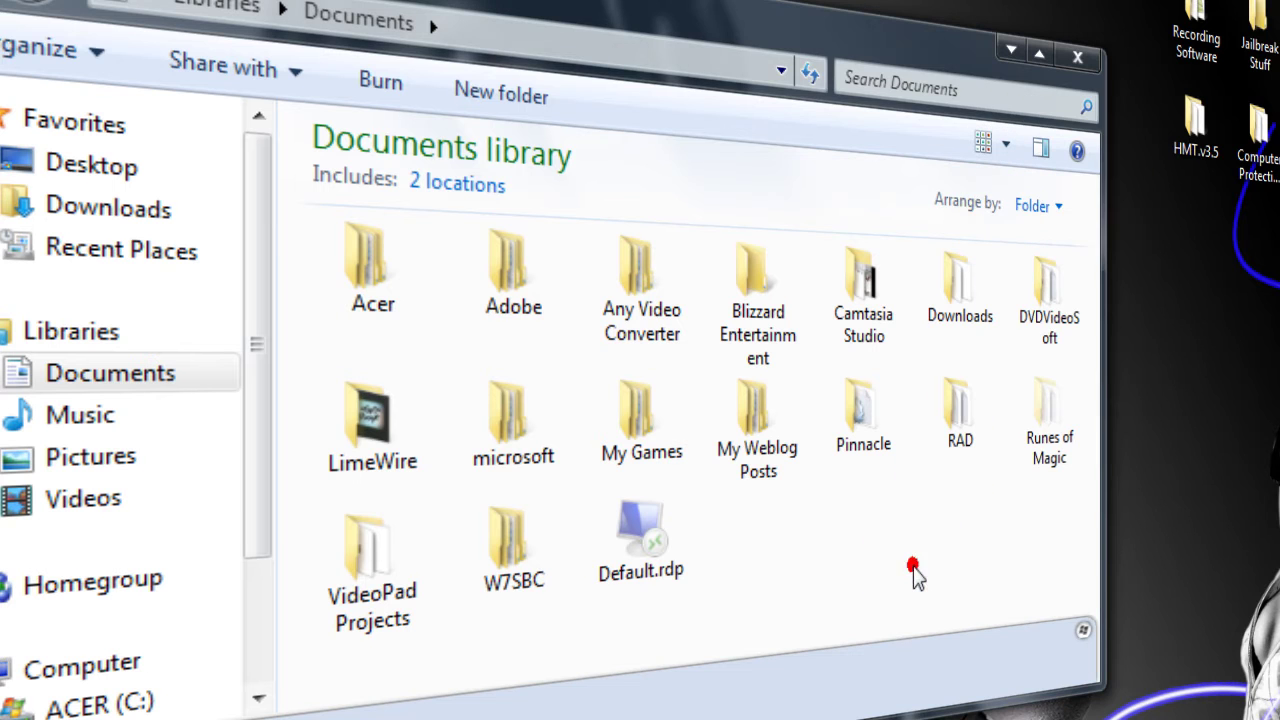
- Open the nested W7SBC folder, read Must Read.txt, then close the notes
double_click(527, 573)
double_click(400, 288)
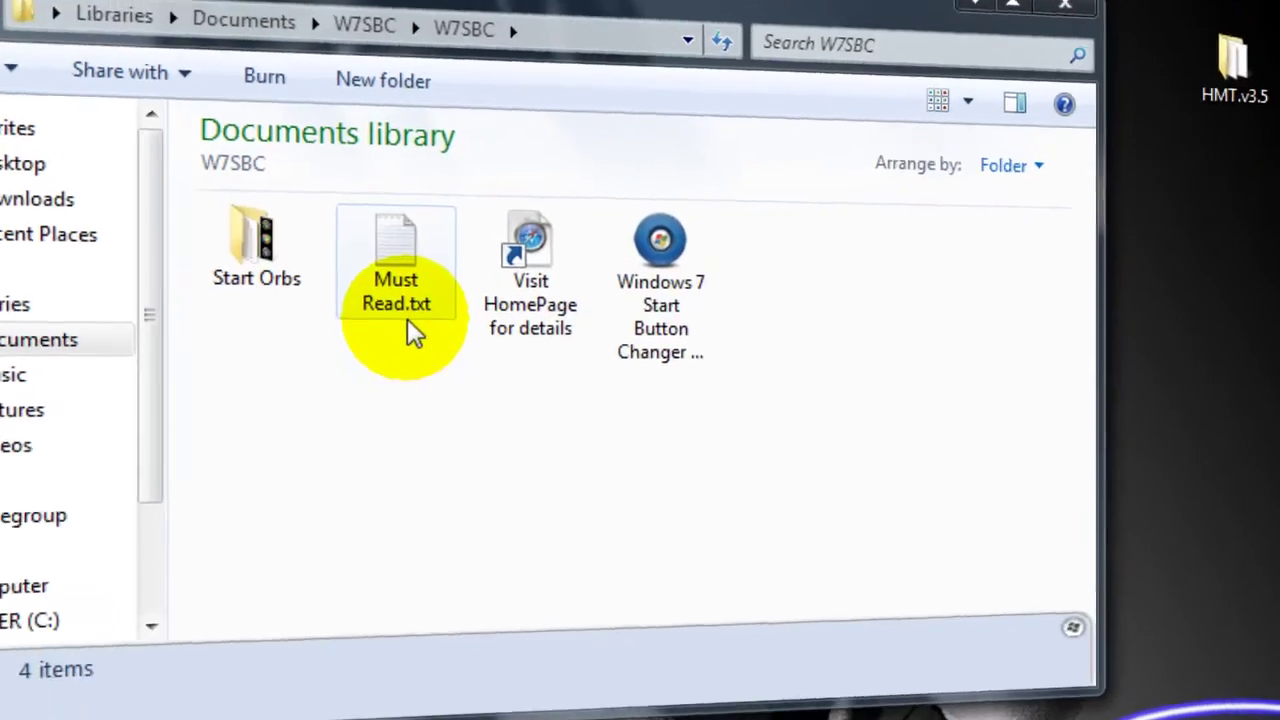
double_click(514, 322)
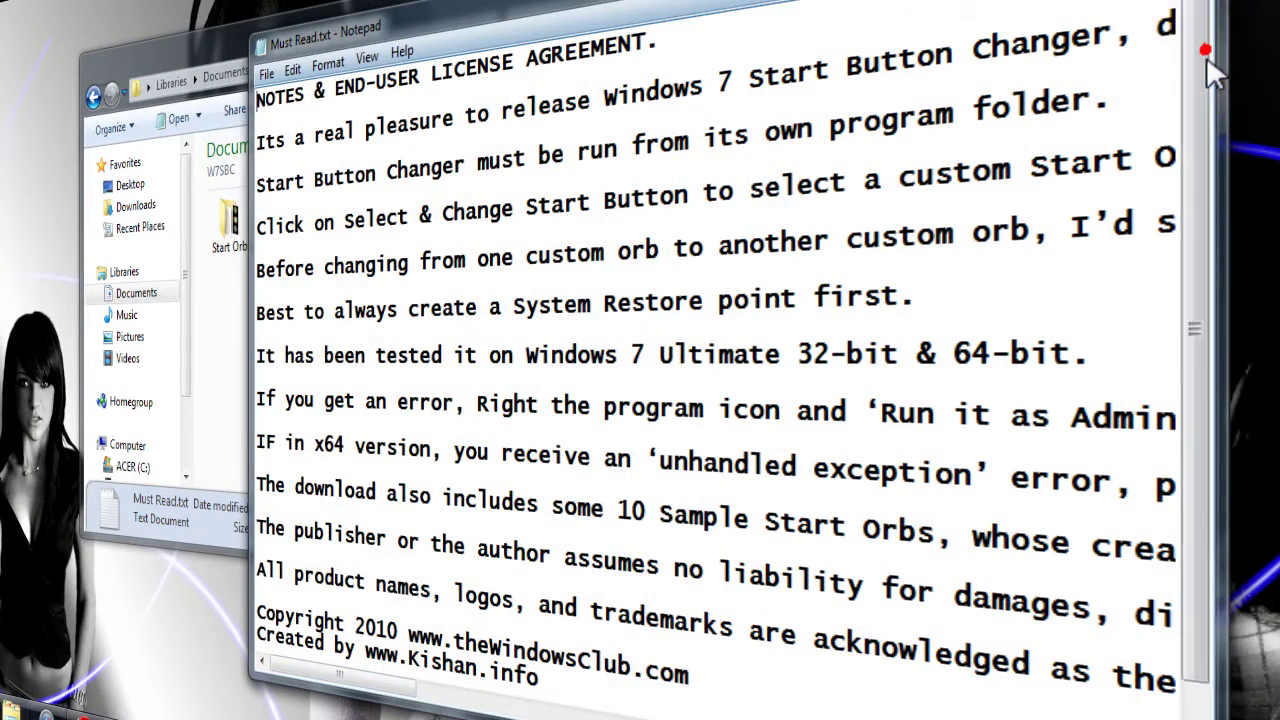
scroll(1206, 56, down, 1)
key(alt+F4)
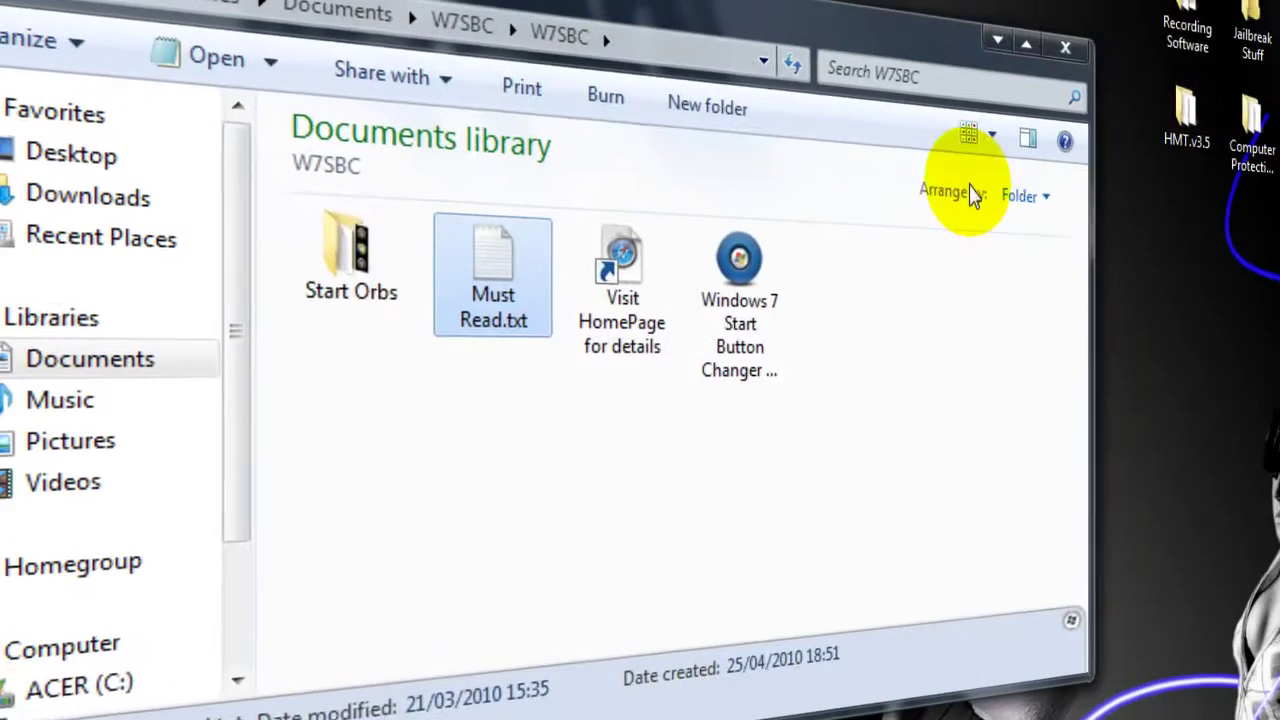
click(792, 410)
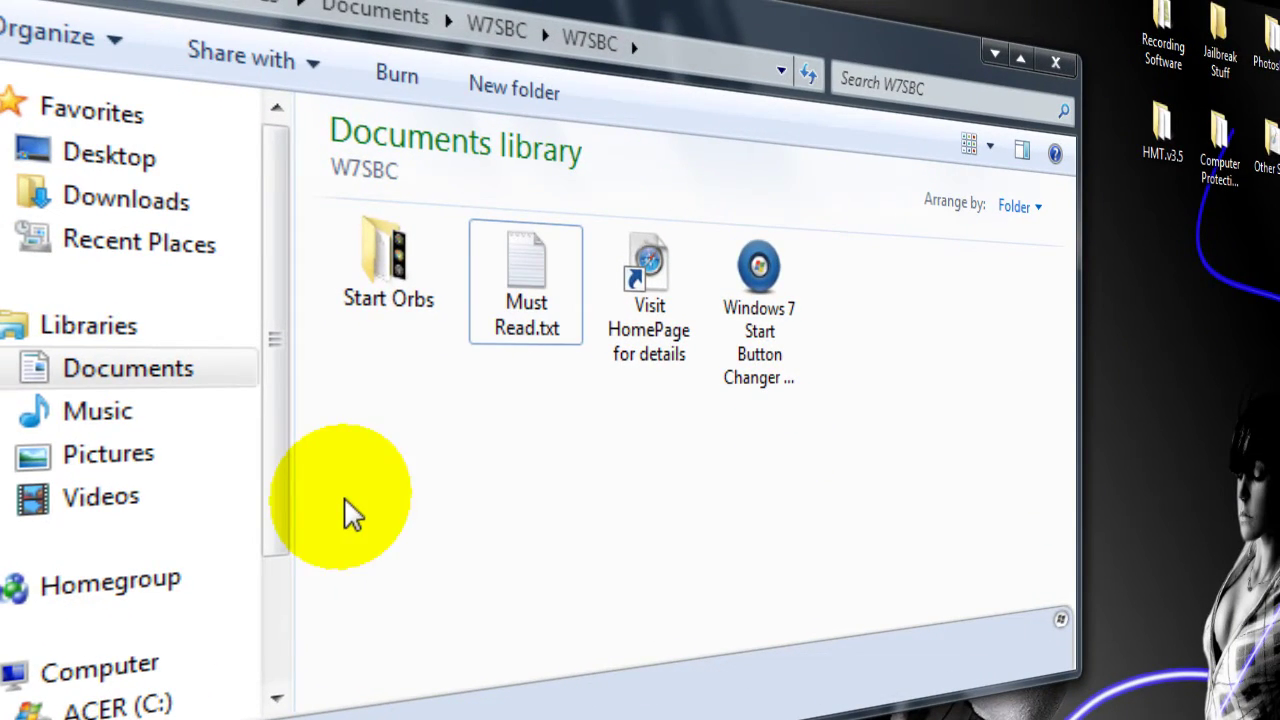
double_click(378, 270)
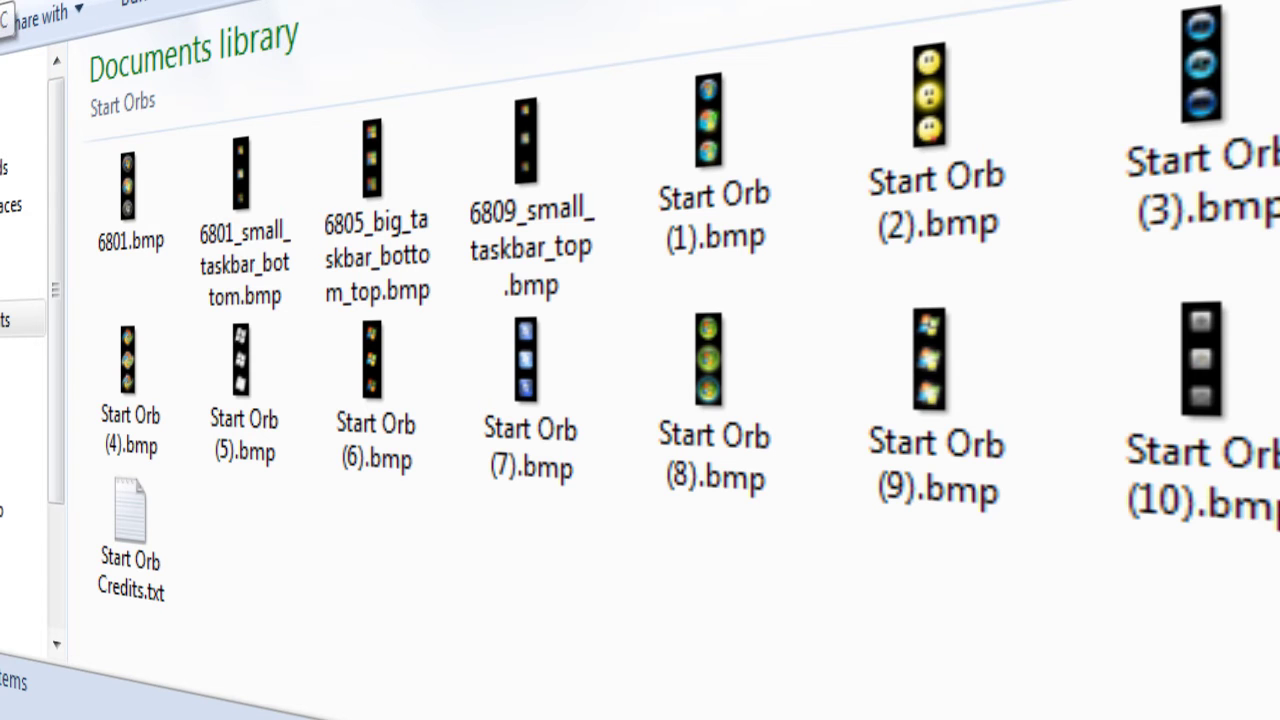
key(BackSpace)
click(214, 400)
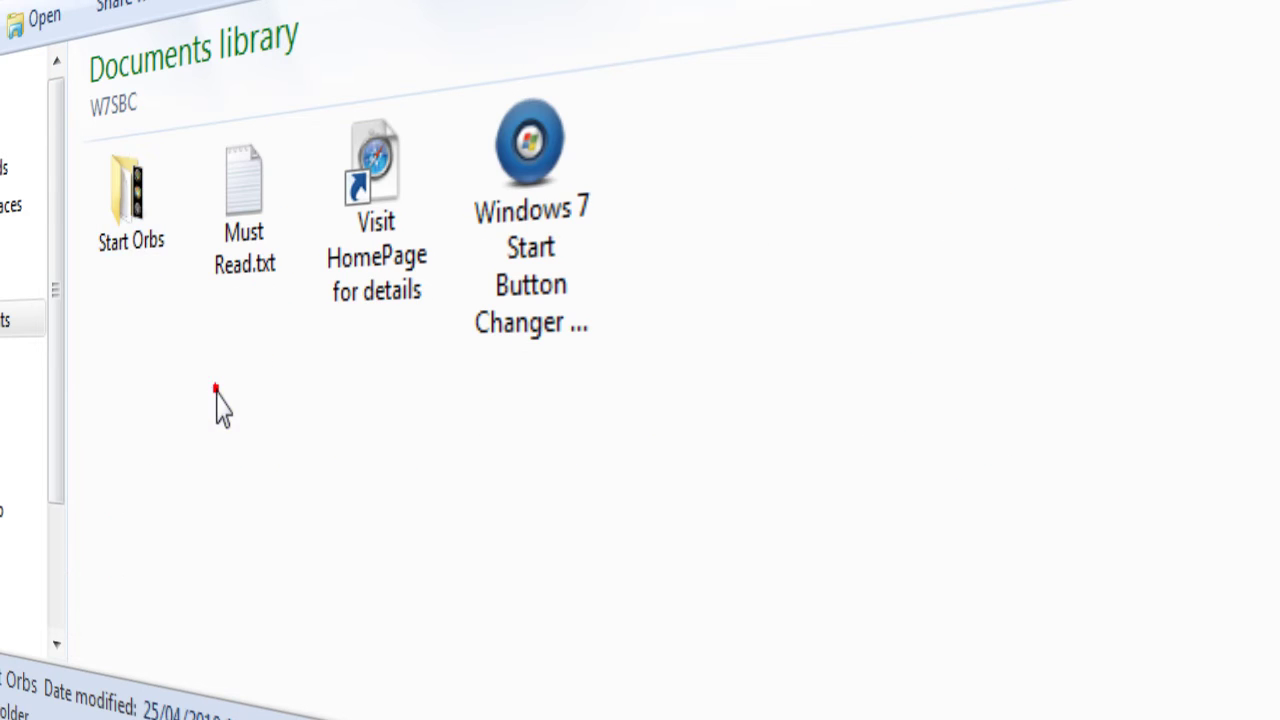
click(380, 380)
click(538, 212)
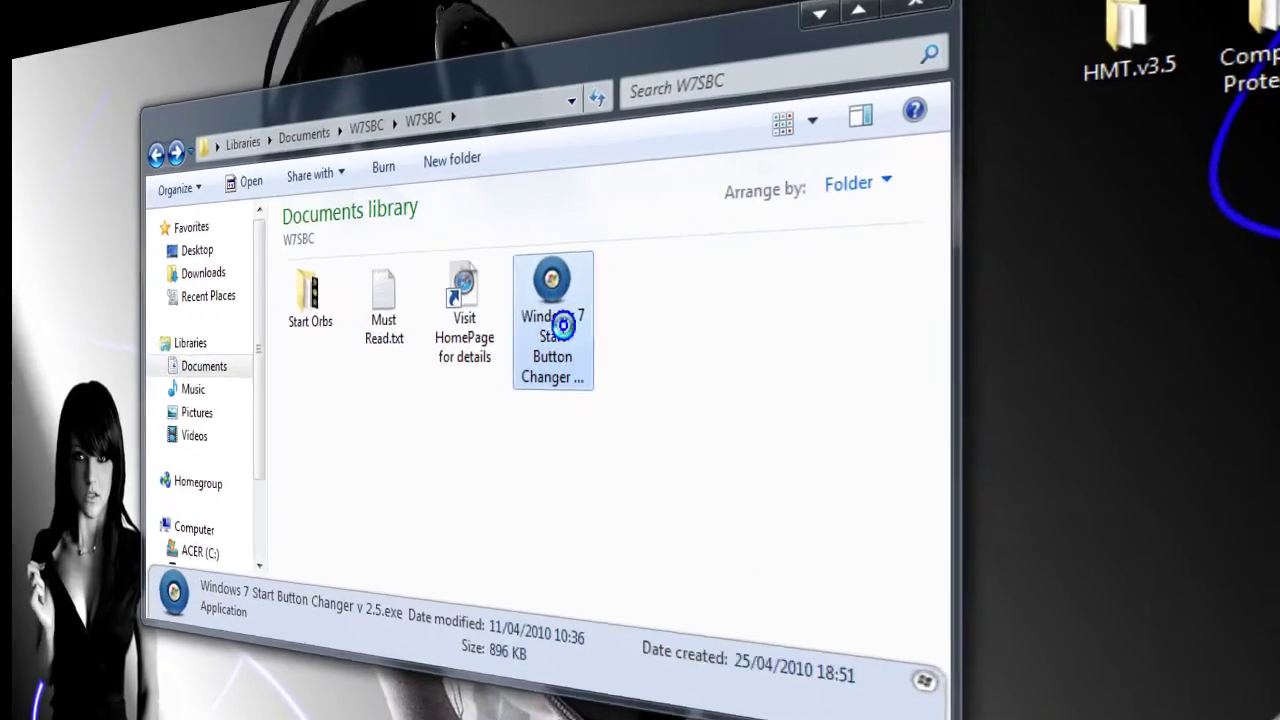
- Run Start Button Changer as administrator and move its window up and to the right
right_click(632, 305)
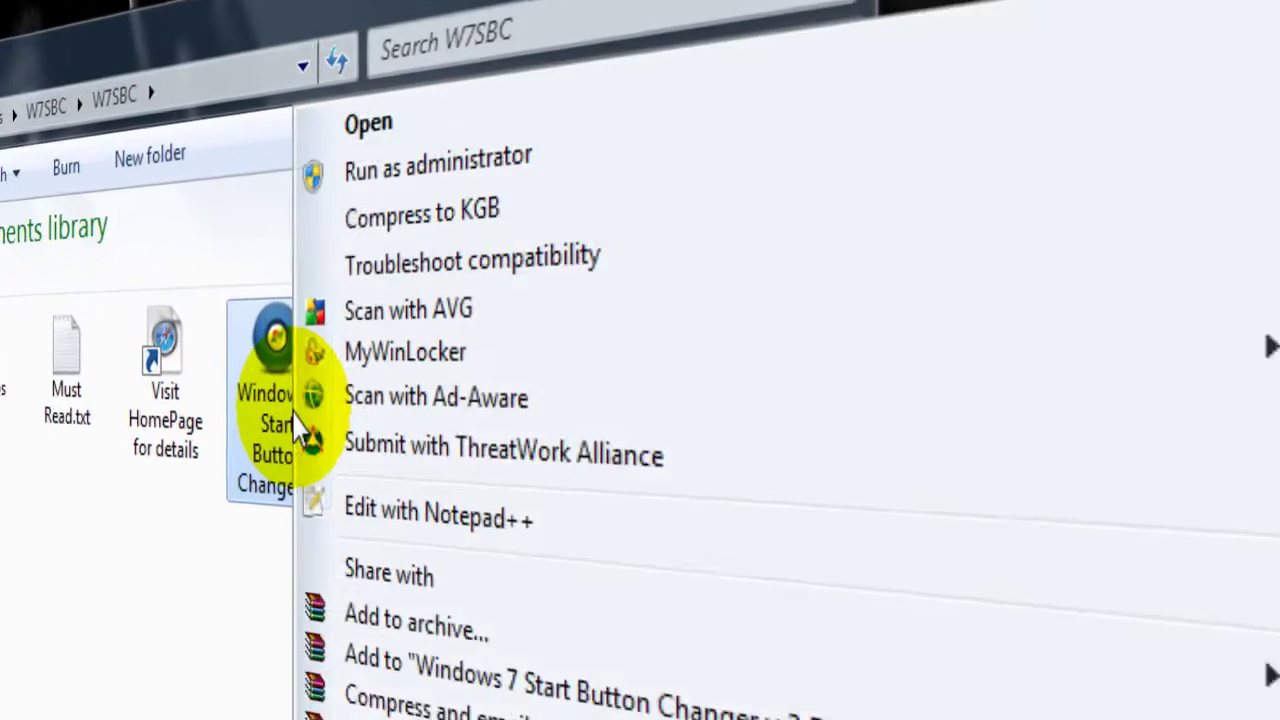
click(278, 185)
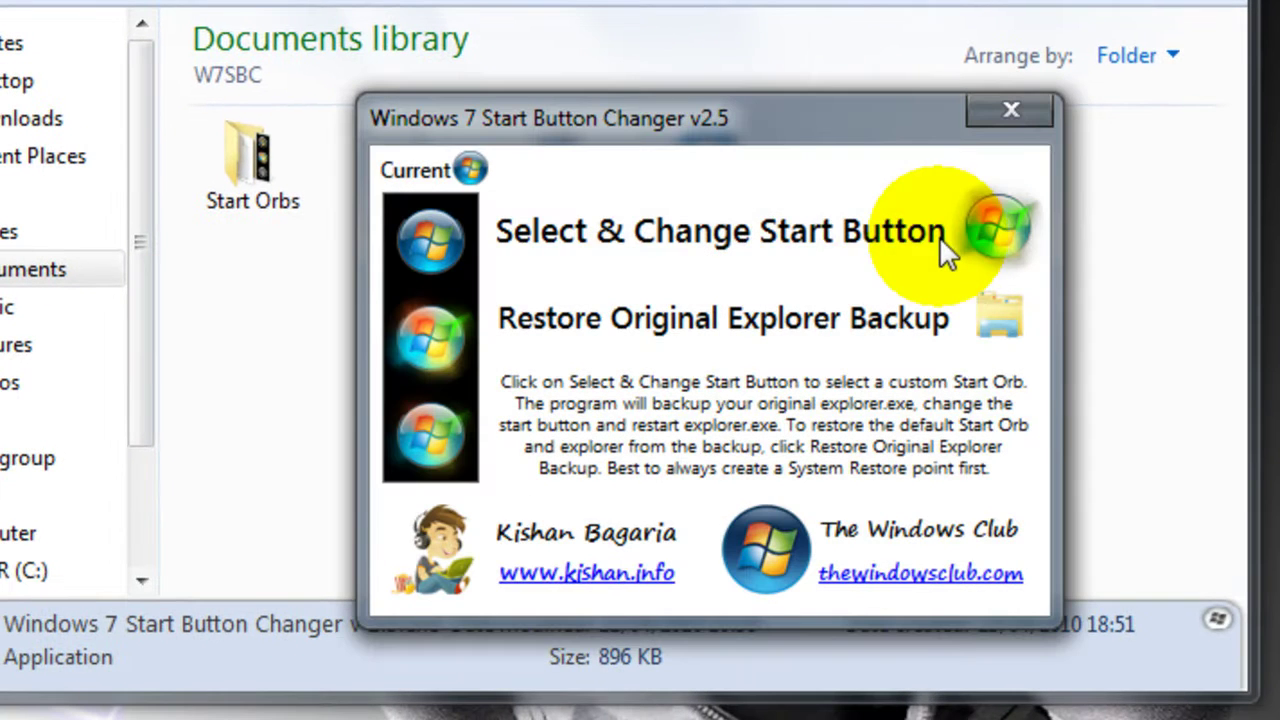
drag(704, 134, 754, 52)
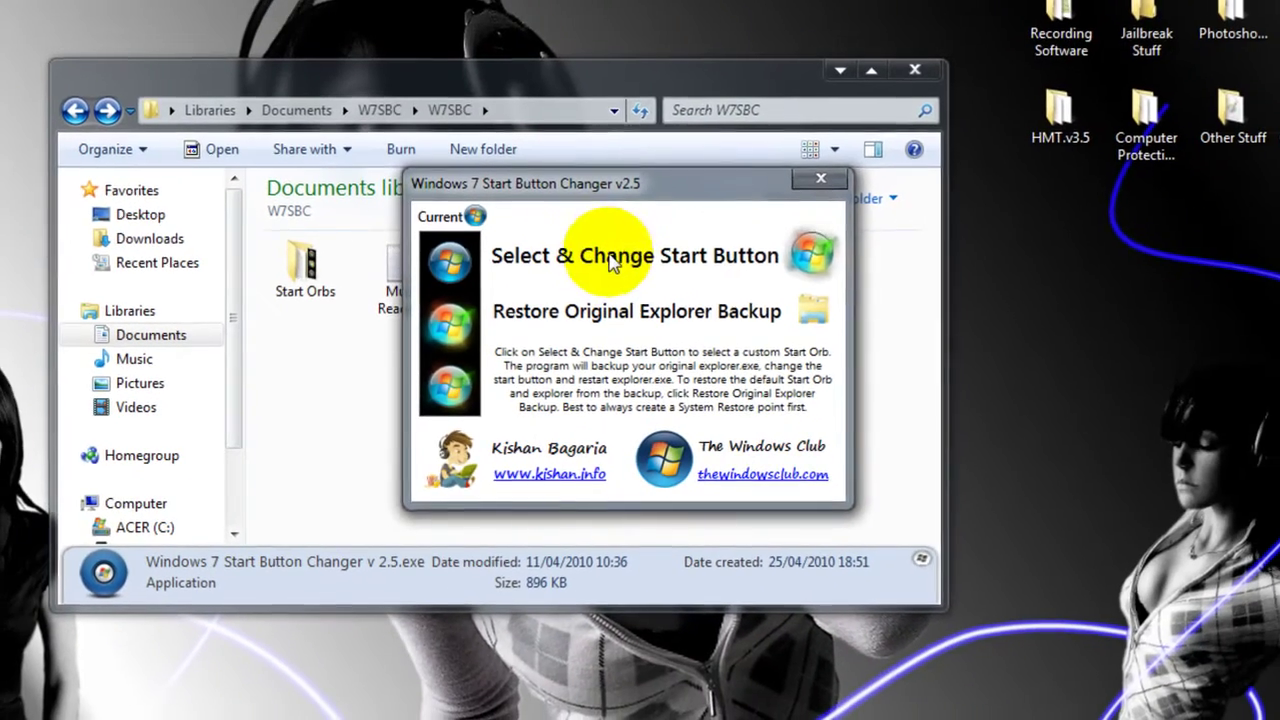
- Browse to W7SBC > Start Orbs in the Open dialog and pick Start Orb (8).bmp
click(655, 214)
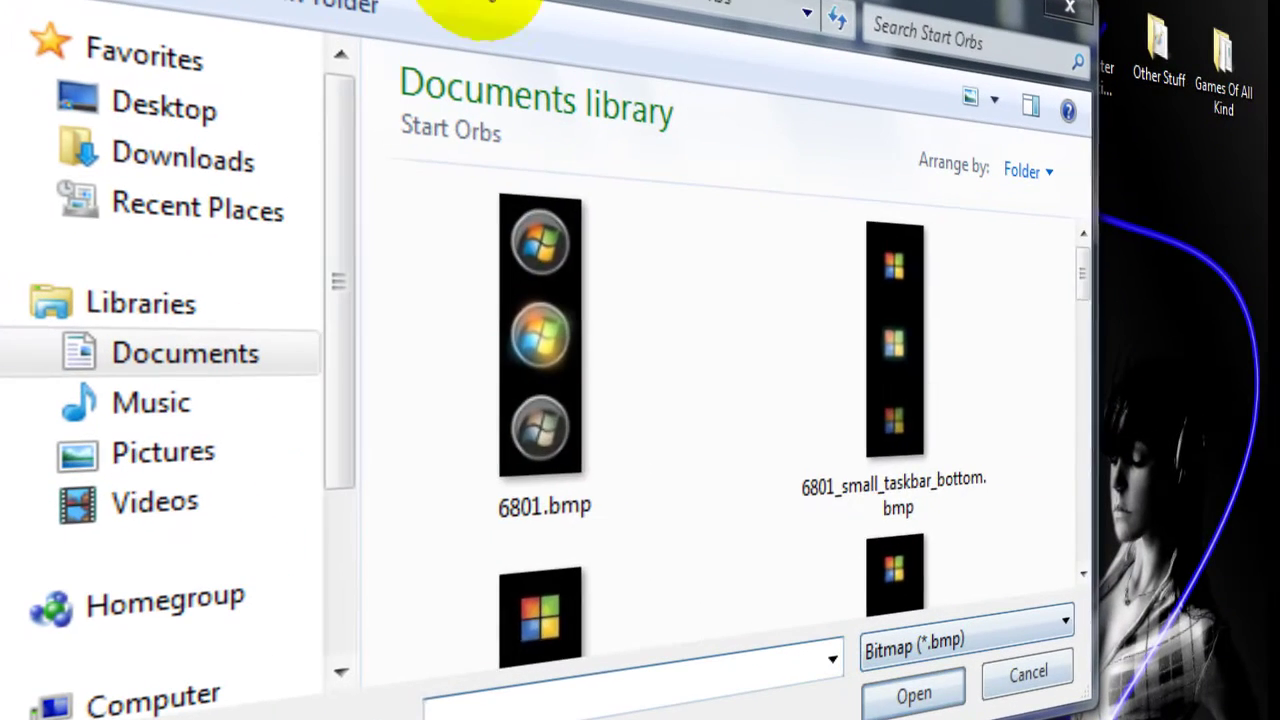
click(495, 5)
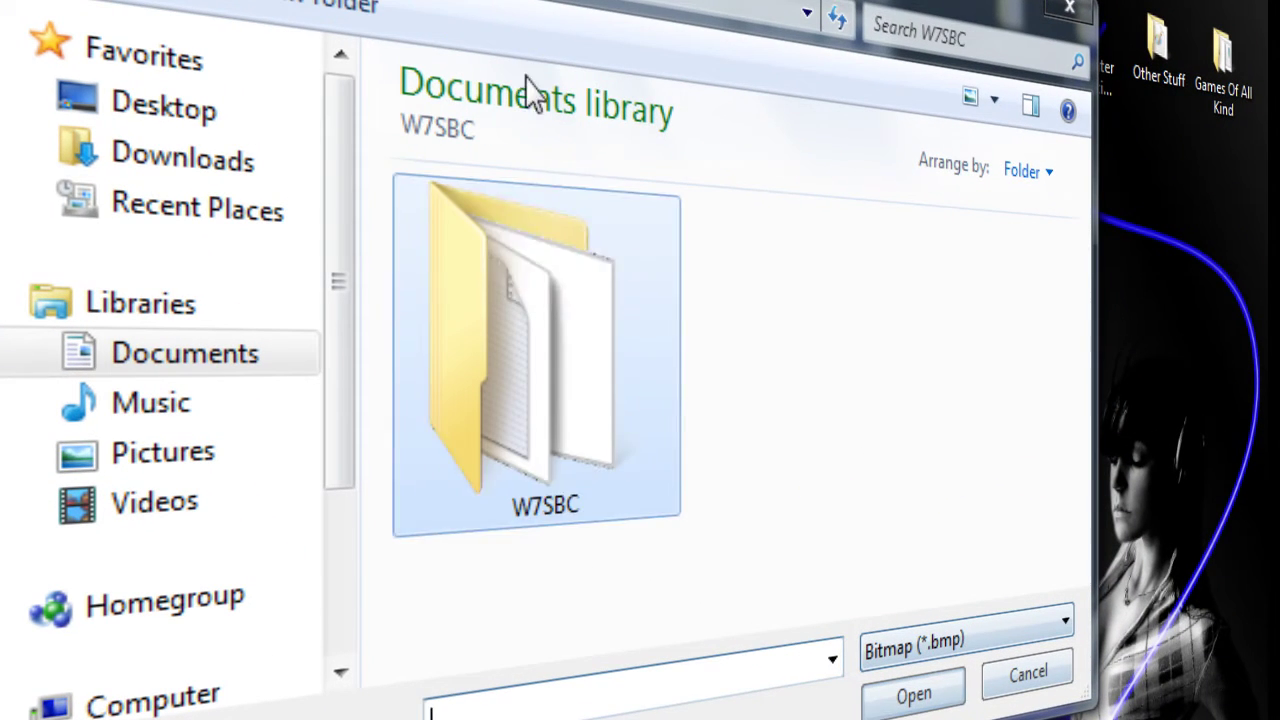
double_click(584, 276)
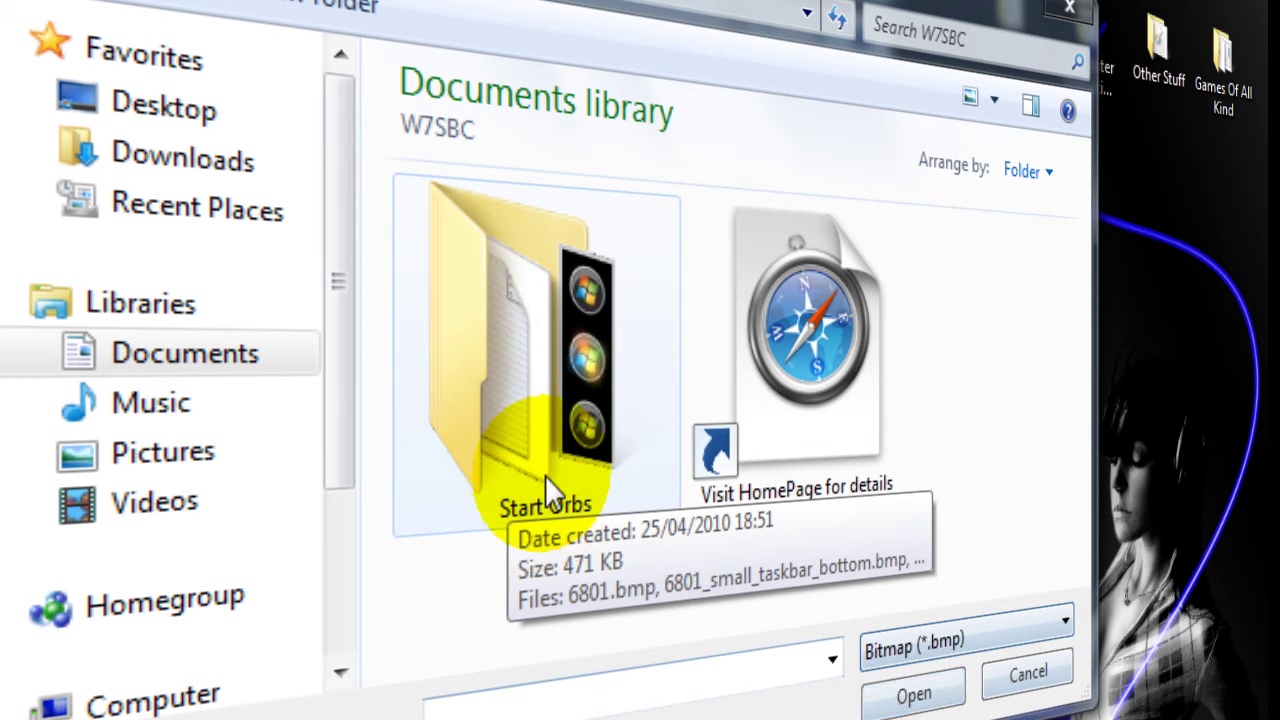
double_click(543, 441)
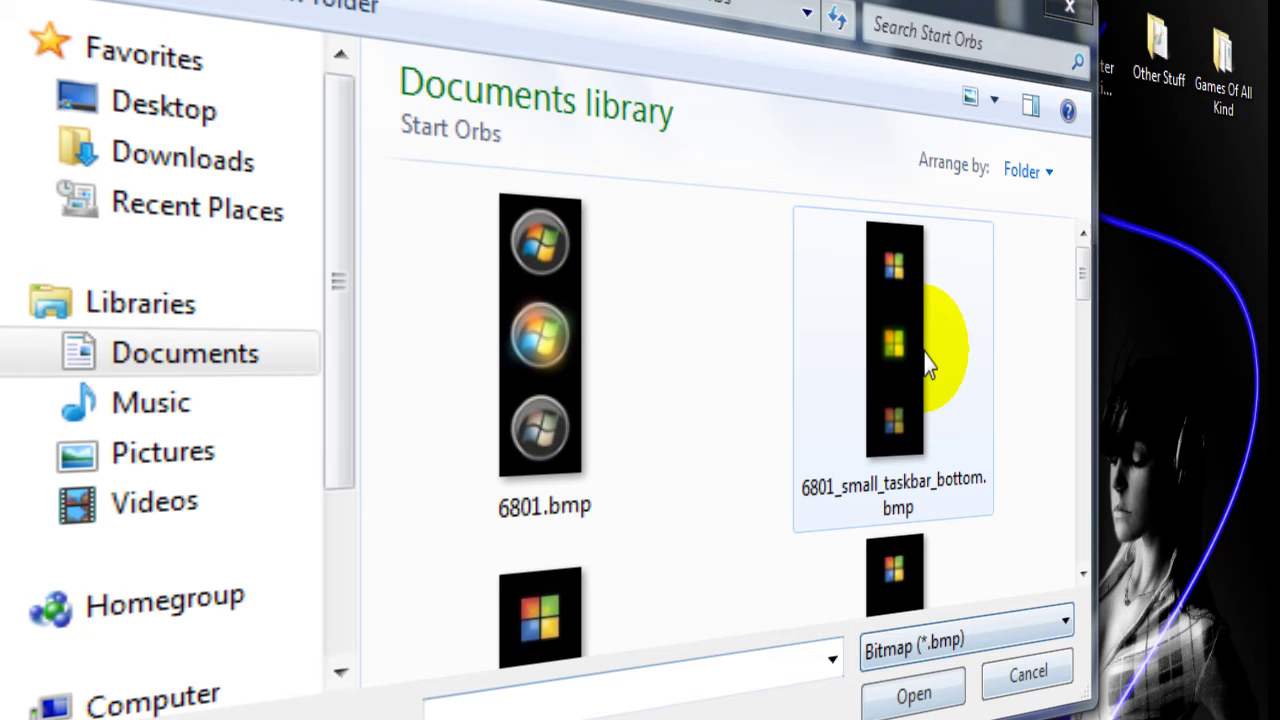
drag(1086, 263, 1080, 471)
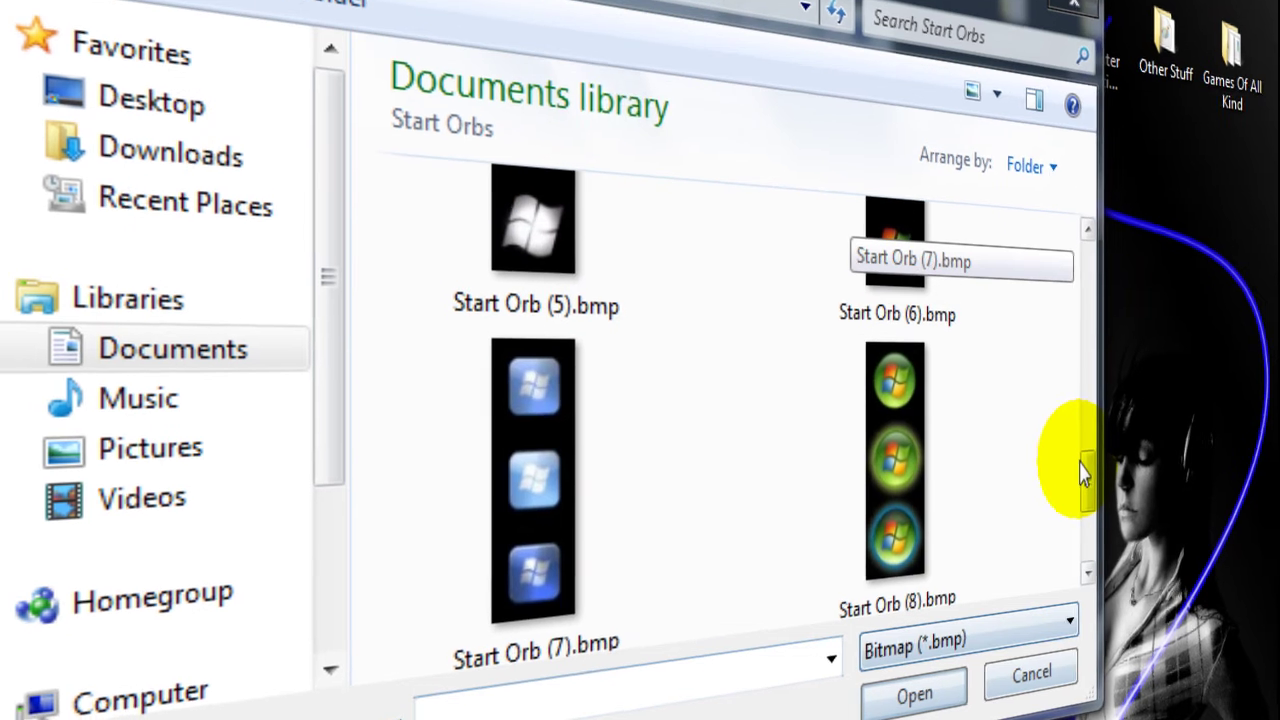
click(906, 418)
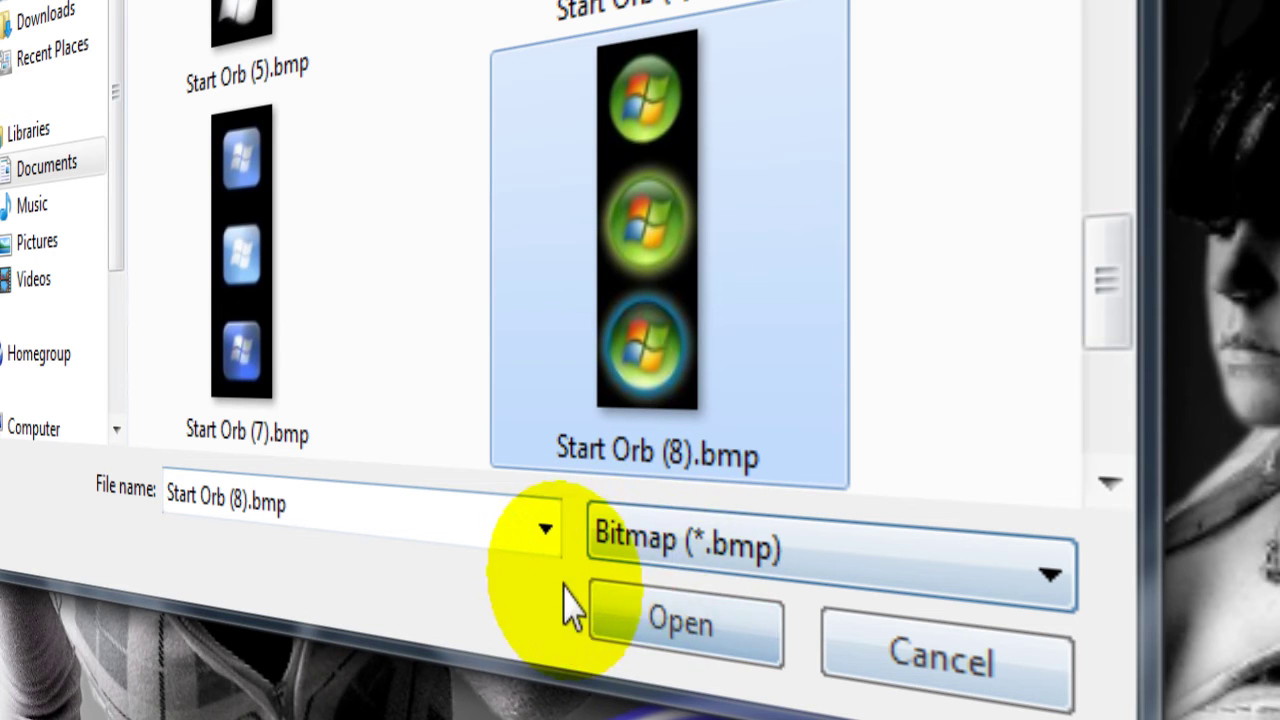
- Check the file type list and file name history, then reselect and deselect Start Orb (8)
click(625, 558)
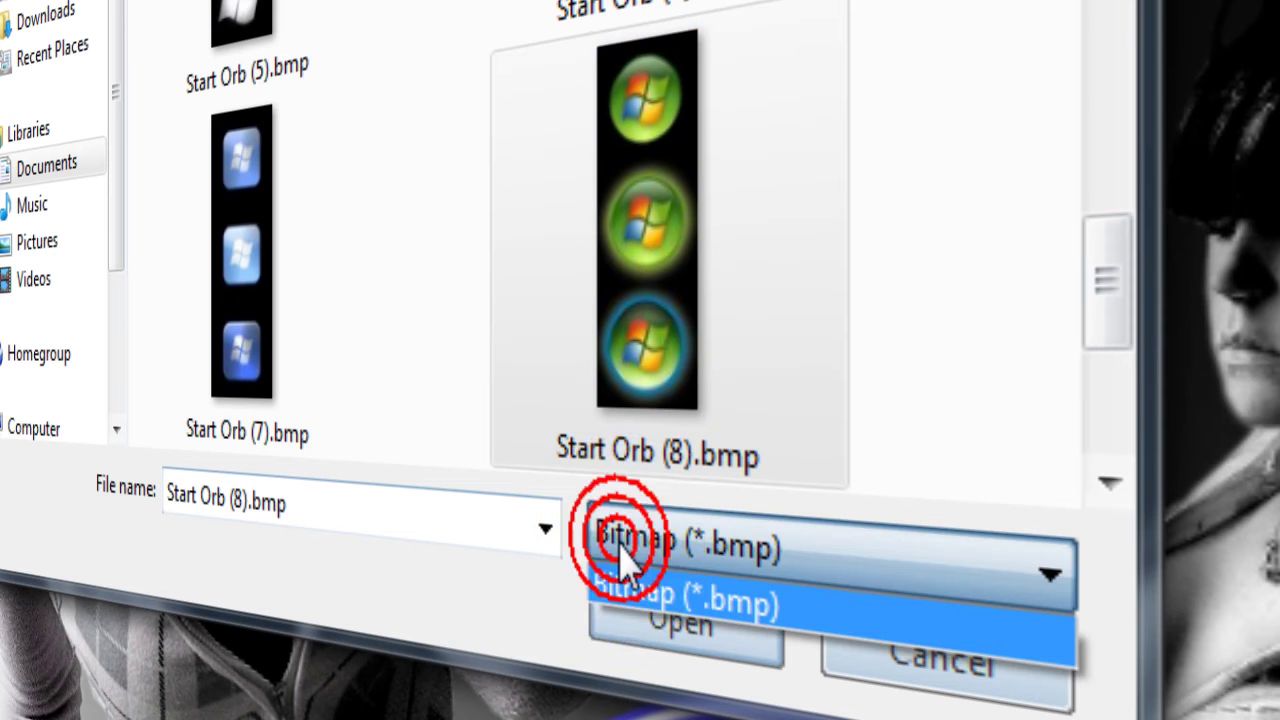
click(620, 532)
click(545, 530)
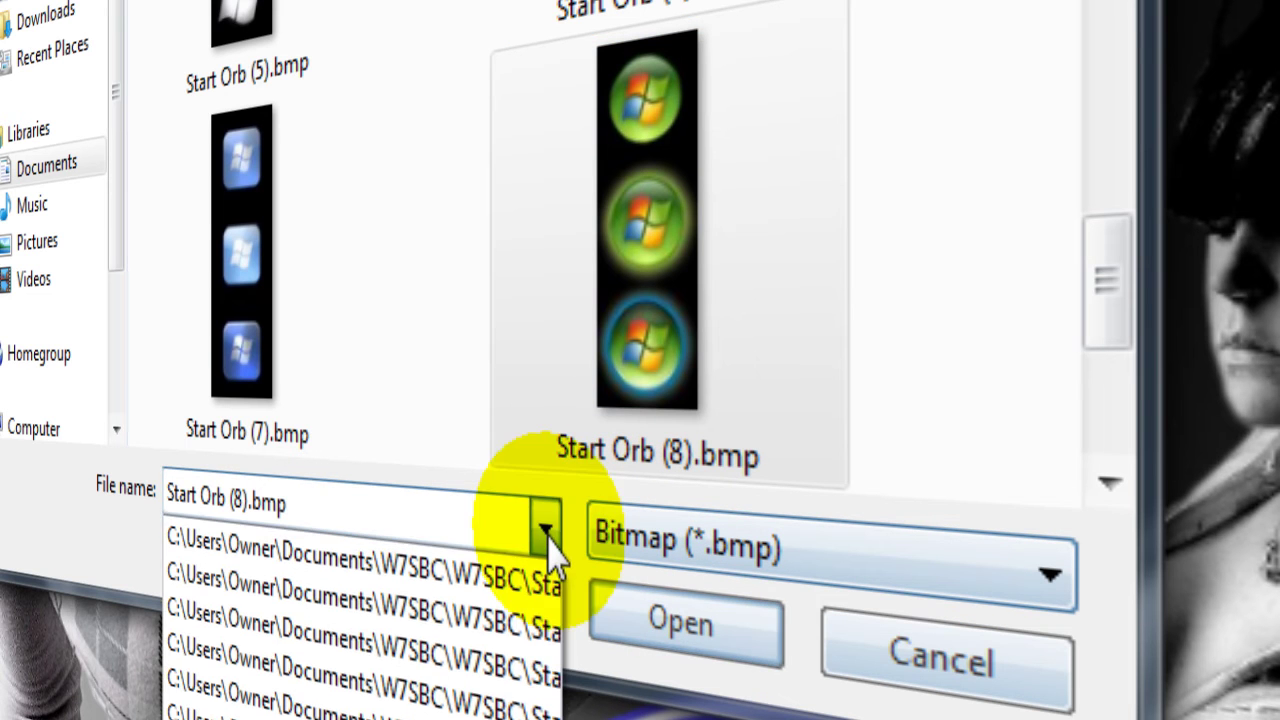
click(545, 530)
click(697, 252)
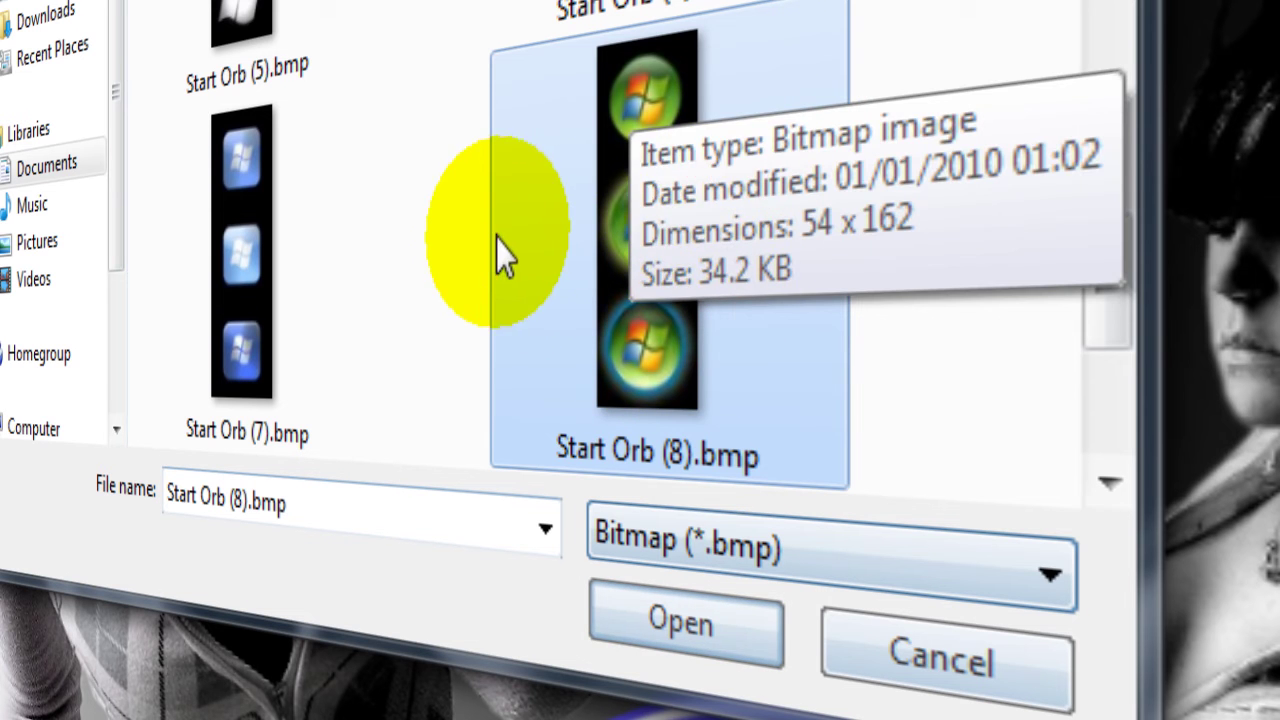
click(434, 232)
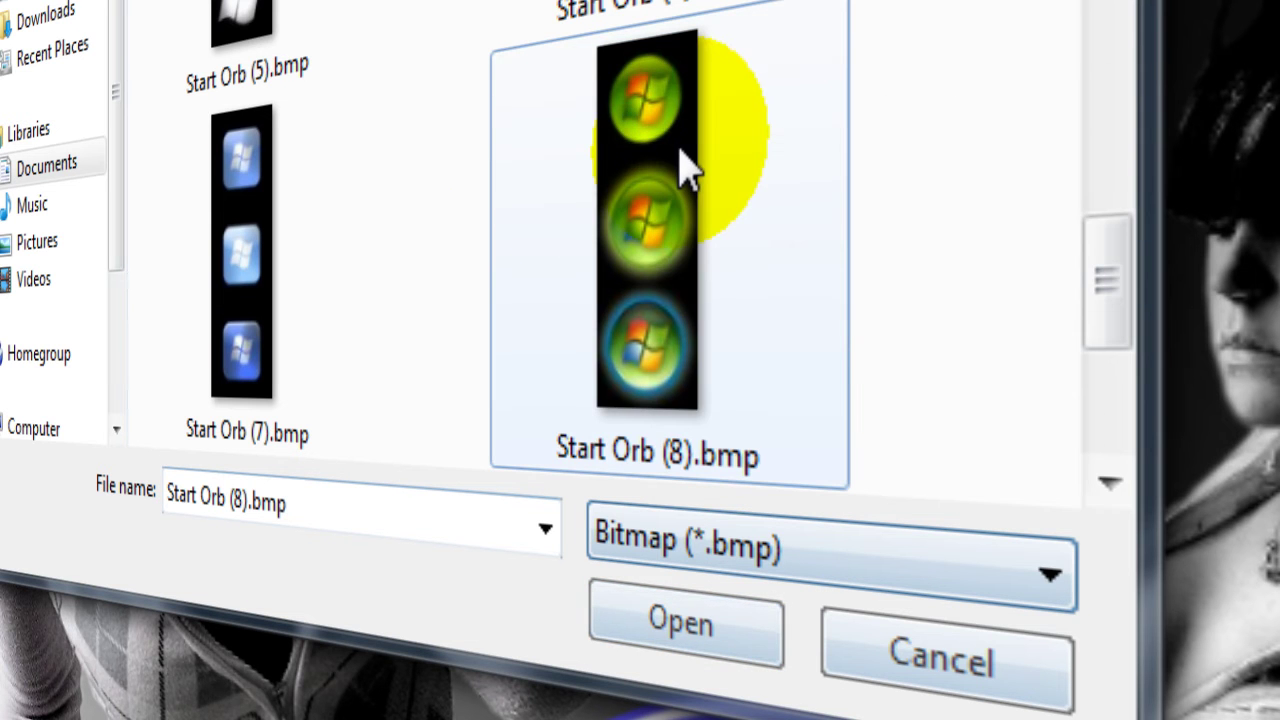
mouse_move(685, 168)
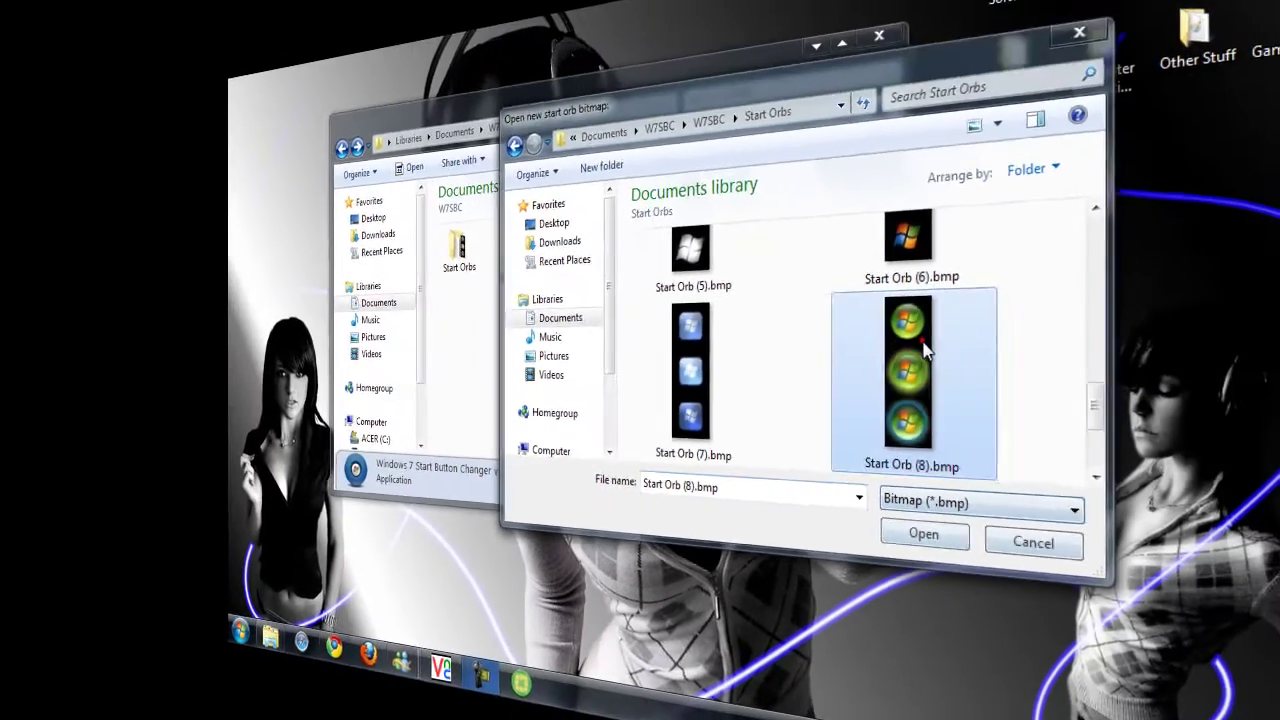
- Apply the green Start Orb (8).bmp to the taskbar Start button
double_click(885, 311)
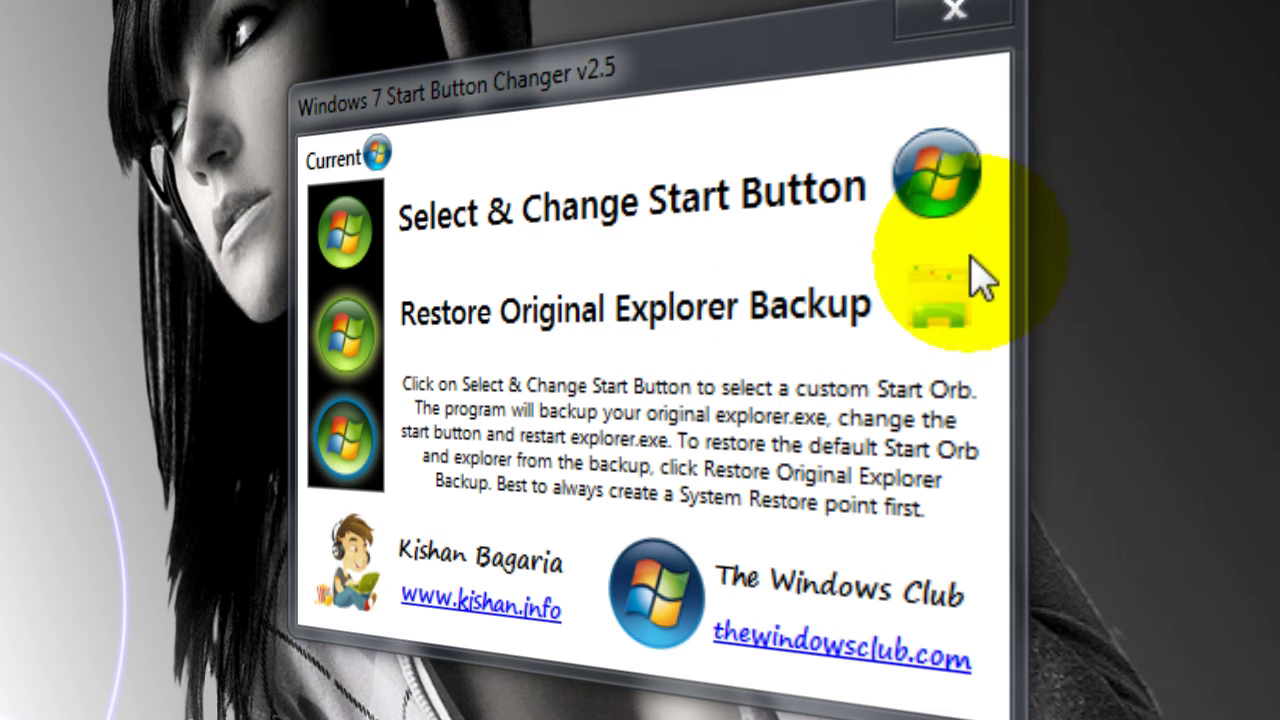
- Restore the original Start button from the Explorer backup
click(662, 300)
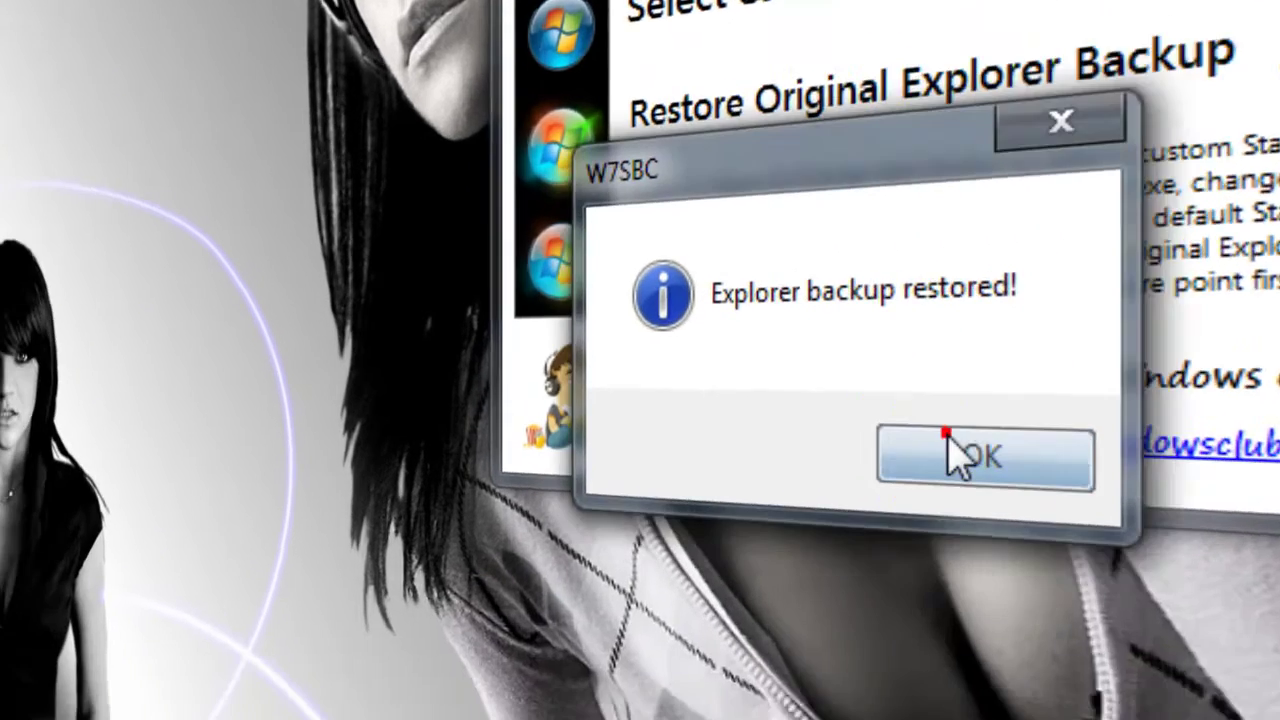
click(670, 636)
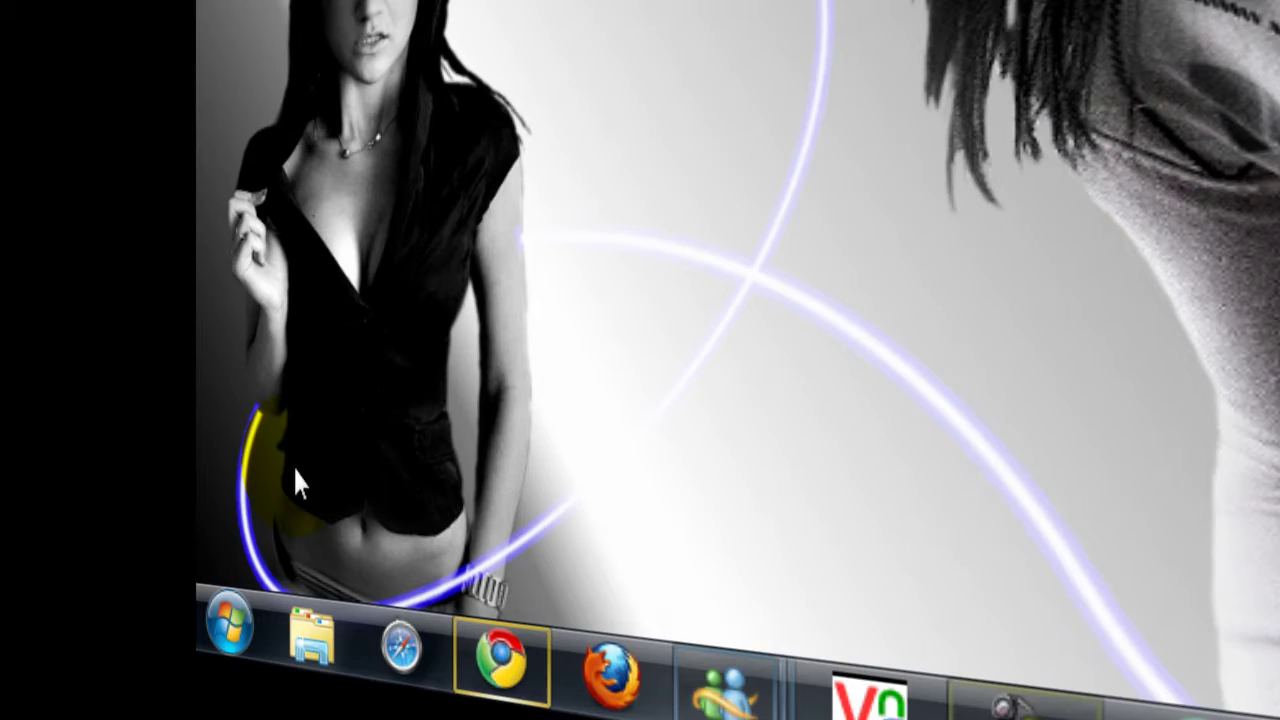